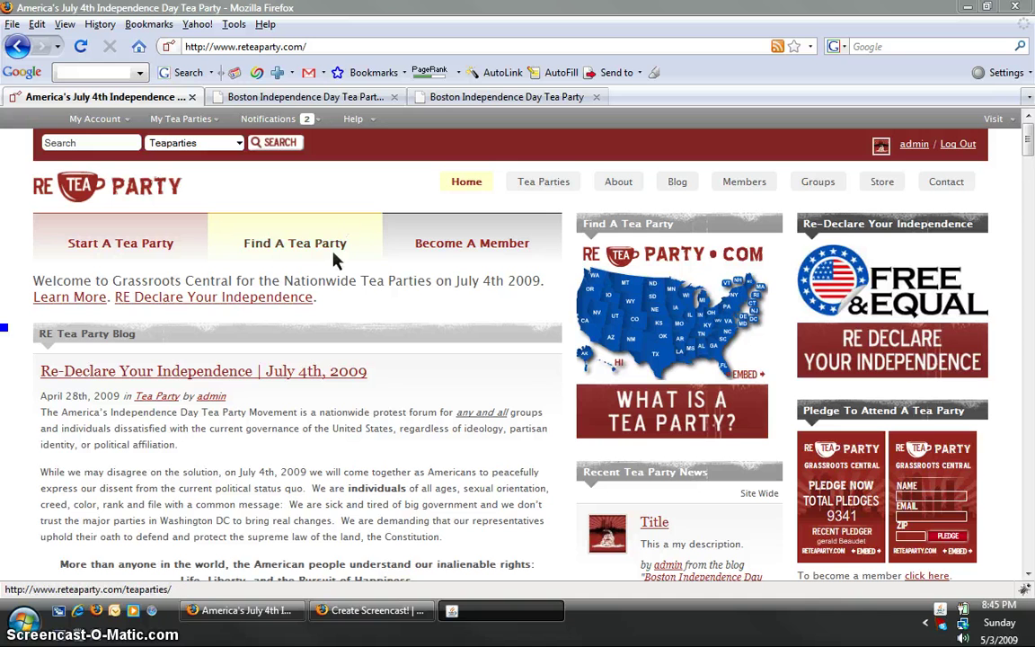
# Step: View the Boston Independence Day Tea Party blog, then return to the RE Tea Party homepage
pyautogui.moveTo(325, 127)
pyautogui.click(478, 97)
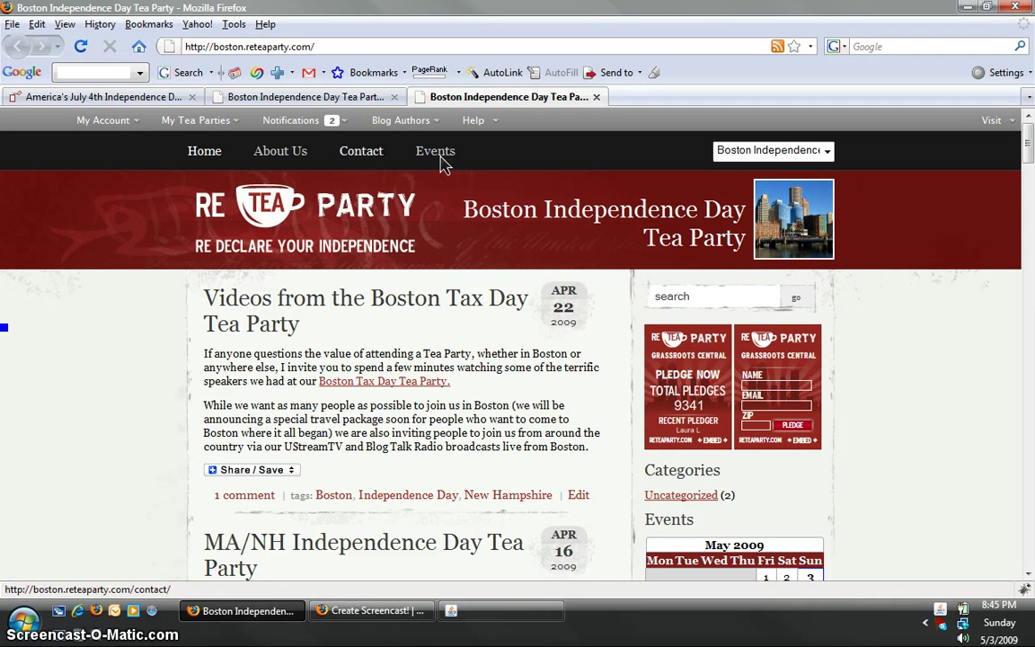
pyautogui.click(106, 97)
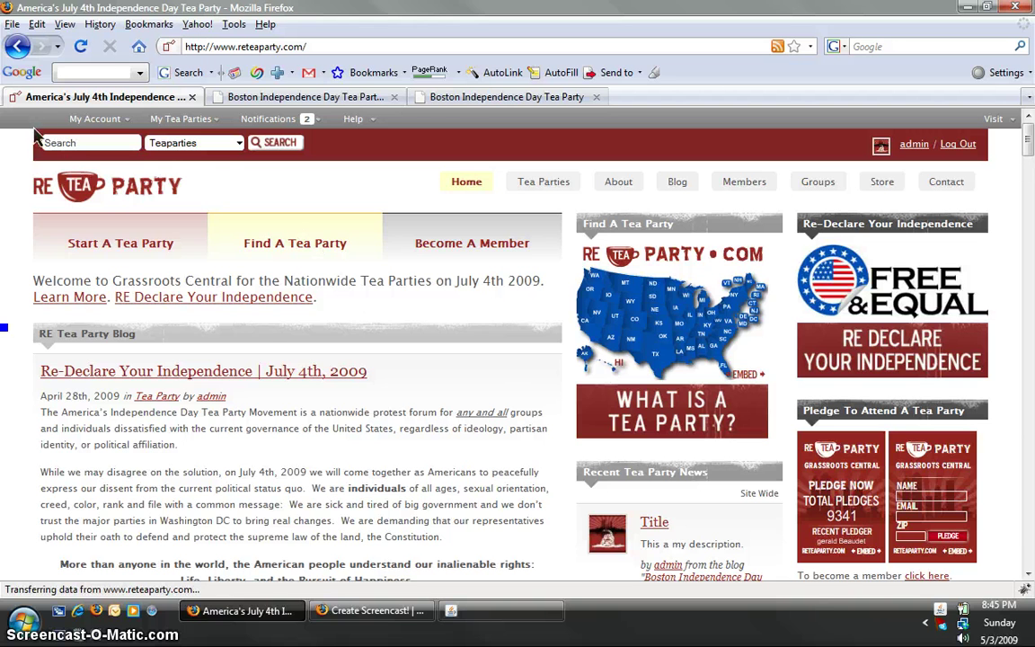
# Step: Open the Boston Independence Day Tea Party admin Dashboard from the My Tea Parties menu
pyautogui.moveTo(201, 132)
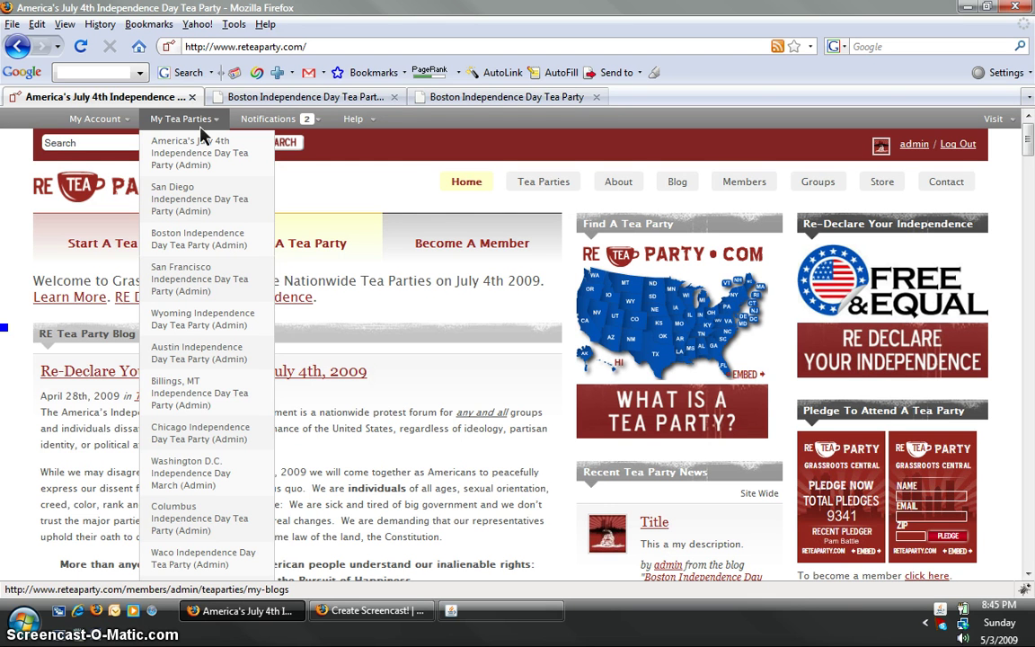
pyautogui.moveTo(203, 241)
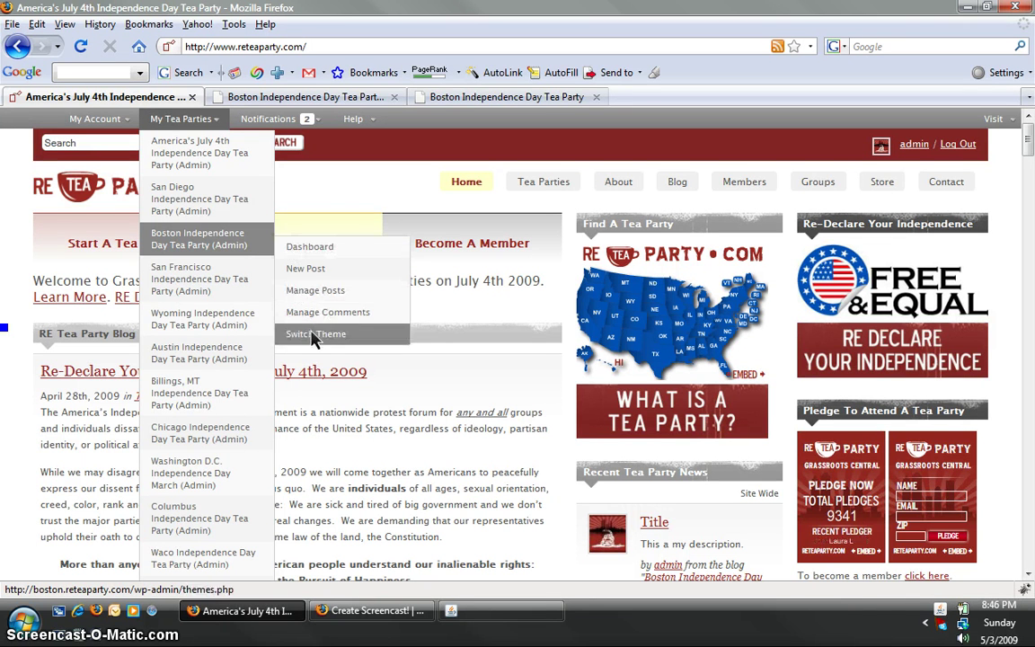
pyautogui.click(329, 251)
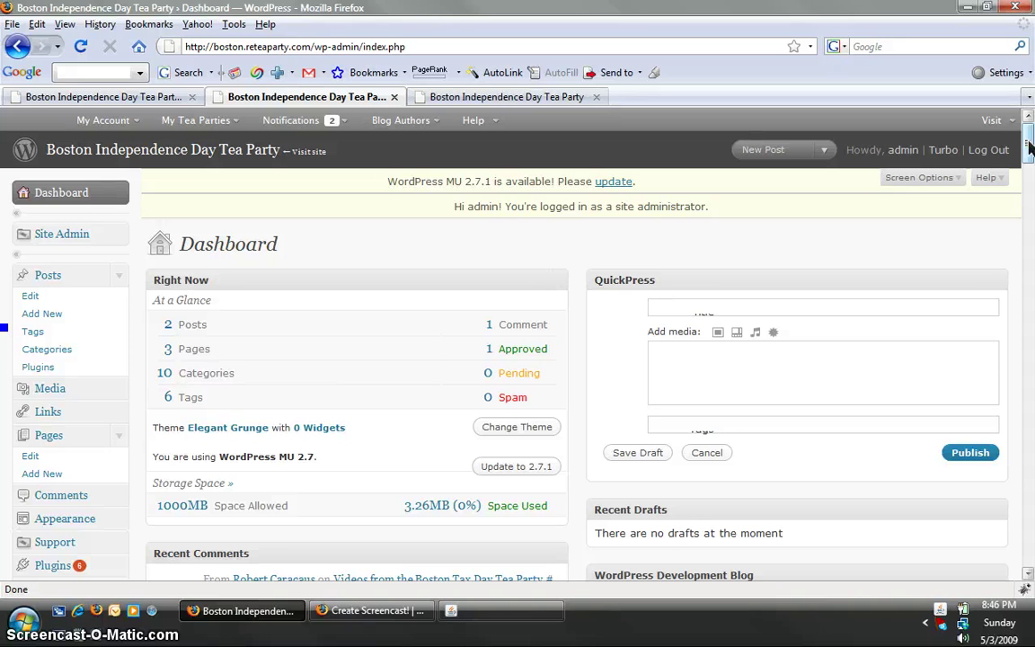
# Step: Collapse and re-expand the sidebar Pages section, then open the Edit Pages list
pyautogui.moveTo(1031, 149); pyautogui.dragTo(1031, 151)
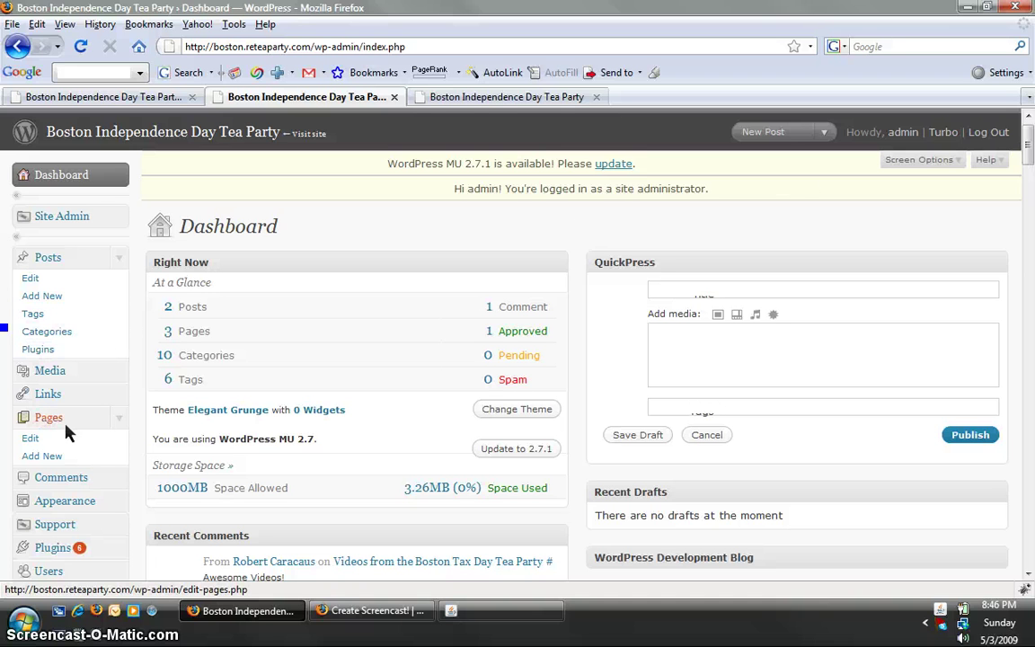
pyautogui.click(122, 425)
pyautogui.click(119, 418)
pyautogui.click(32, 438)
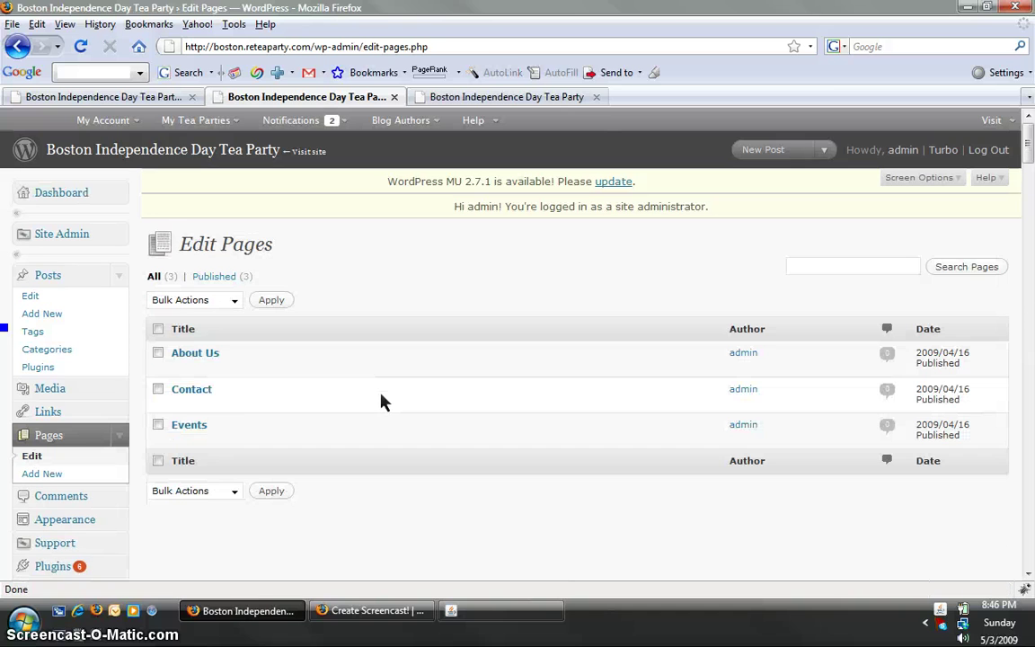
pyautogui.moveTo(382, 402)
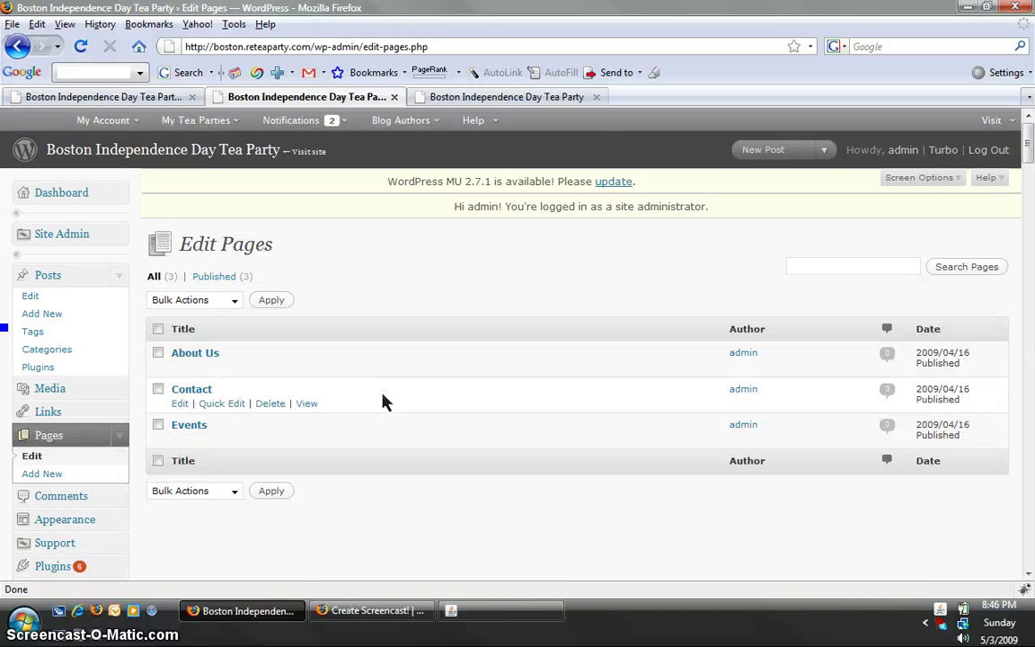
# Step: On the Contact page, replace the opening paragraph with the organizer's e-mail and phone line, plus 'adfff'
pyautogui.click(181, 404)
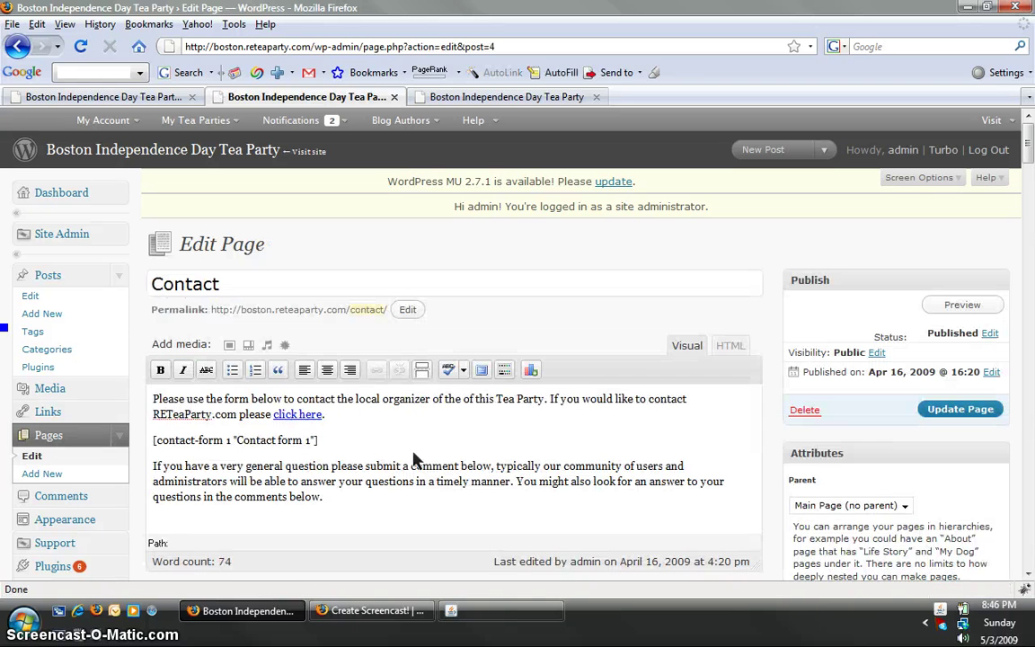
pyautogui.click(427, 424)
pyautogui.click(369, 433)
pyautogui.hotkey('ctrl', 'shift', 'Home')
pyautogui.press('Delete')
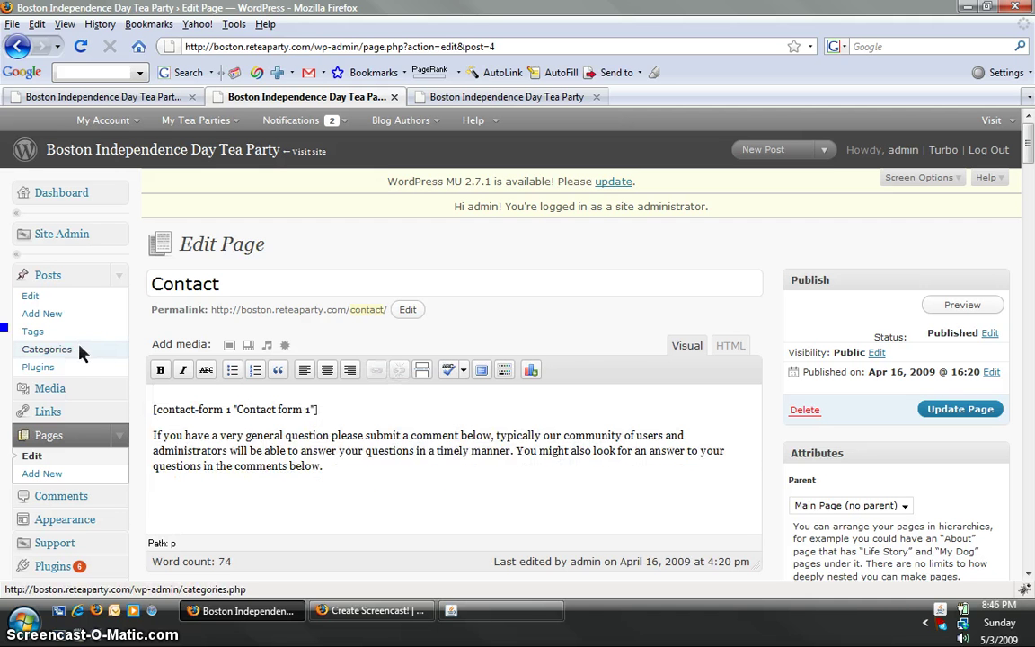
pyautogui.write('Hey Im')
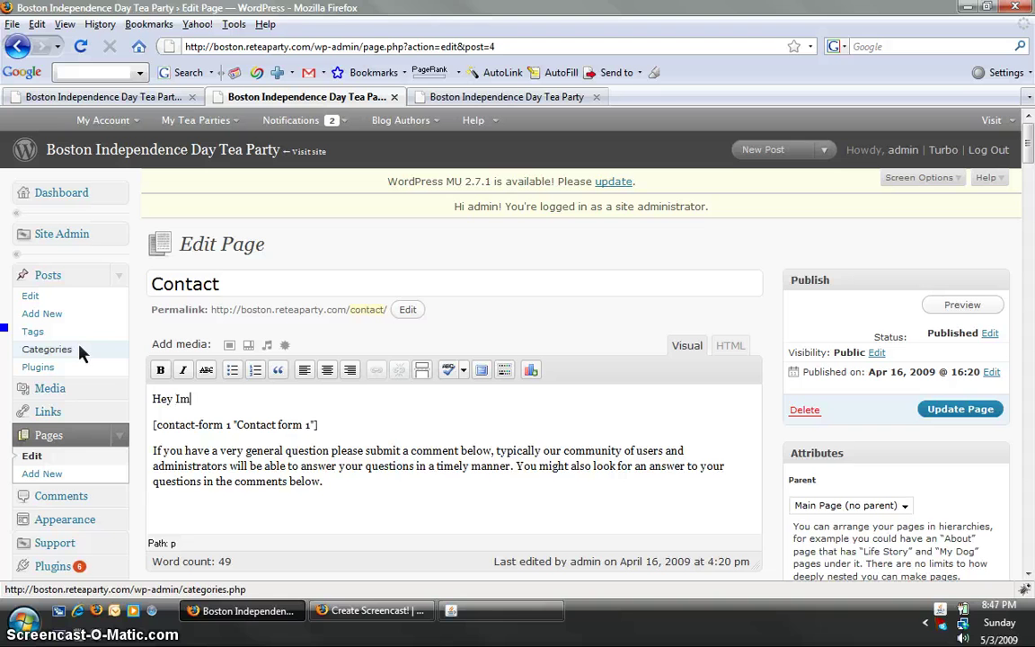
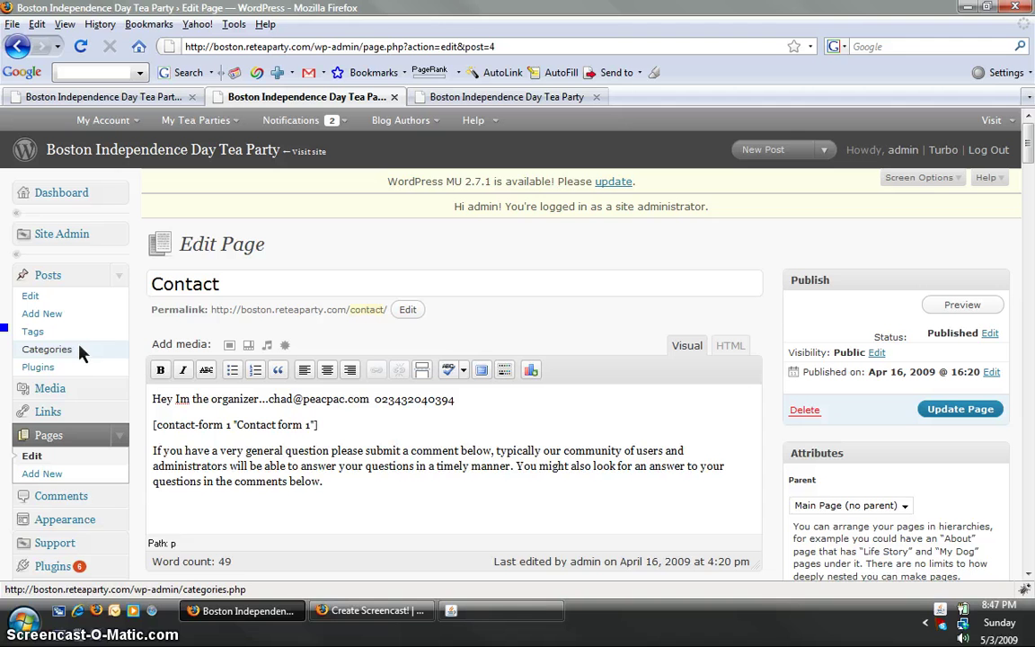
pyautogui.press('Return')
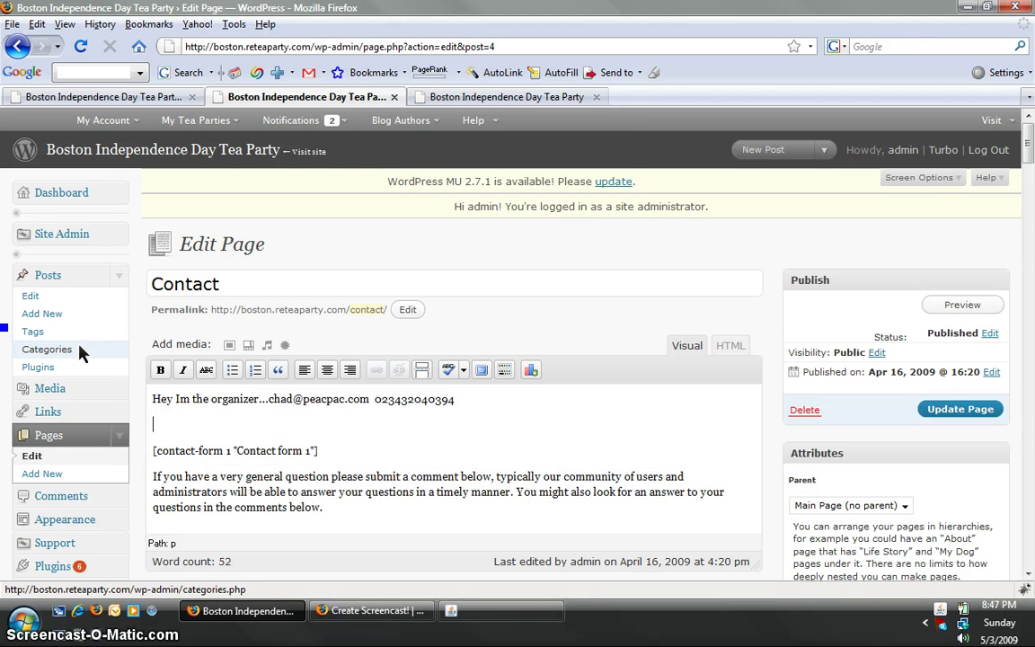
pyautogui.write('adfff')
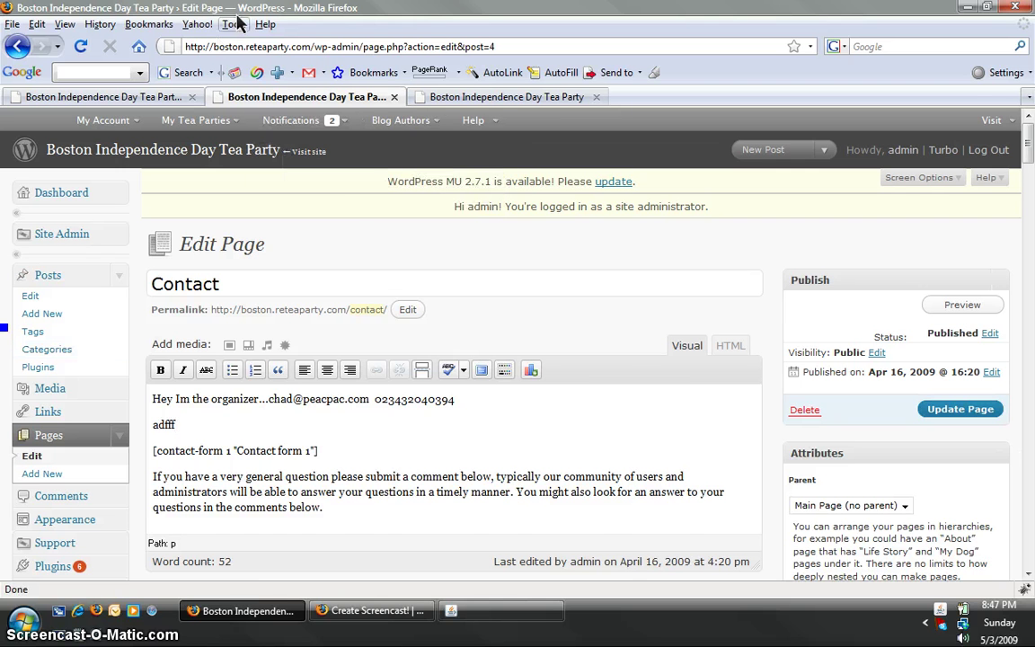
# Step: Check the live Boston homepage, then select the organizer and 'adfff' lines in the editor
pyautogui.click(440, 97)
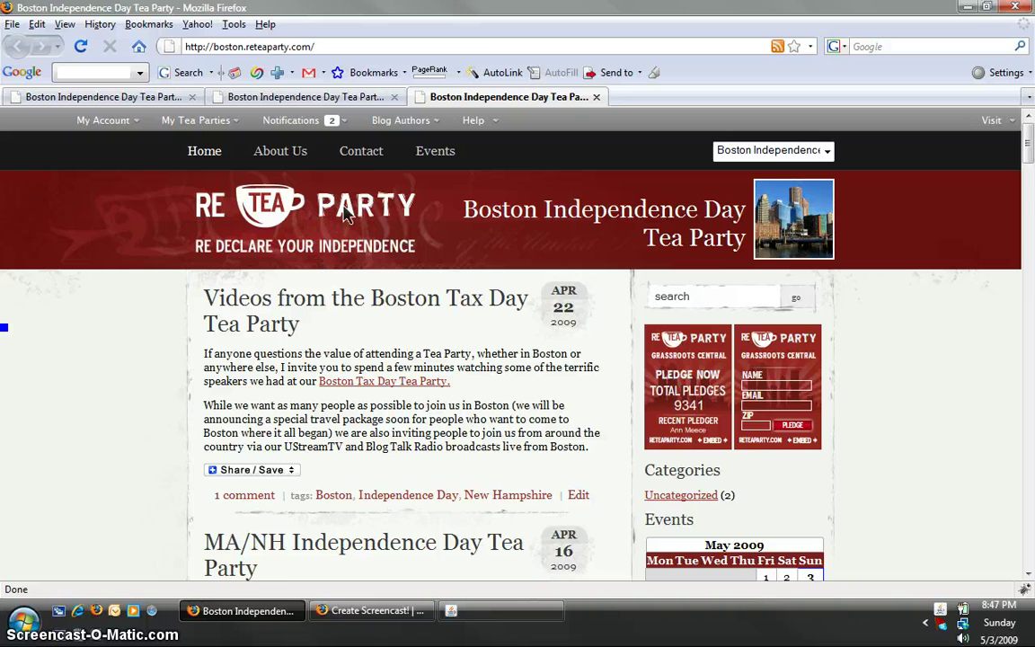
pyautogui.click(302, 97)
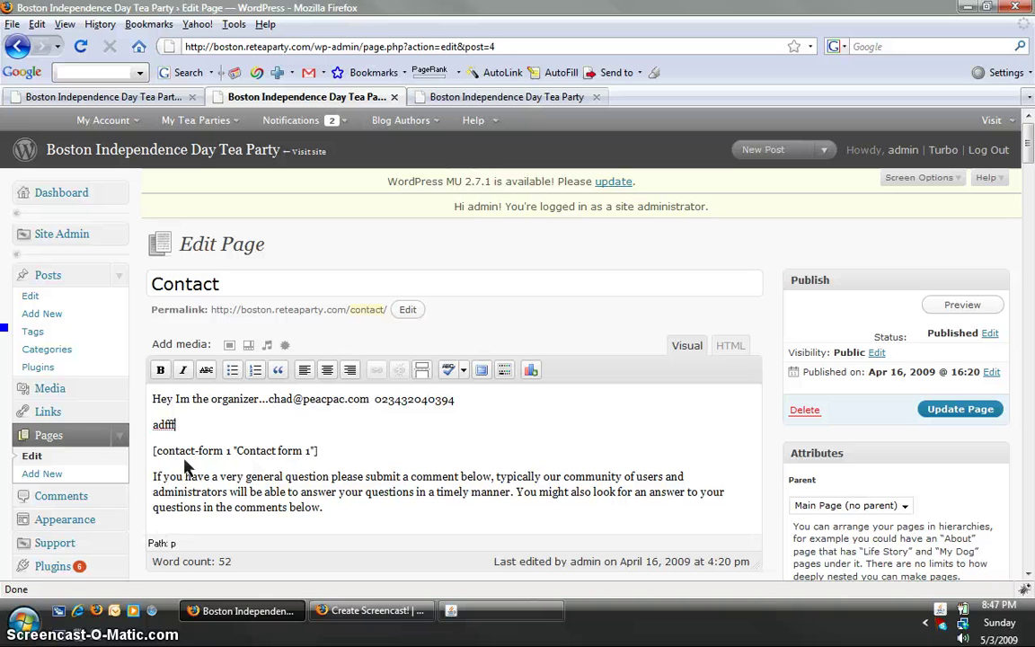
pyautogui.moveTo(180, 428); pyautogui.dragTo(142, 407)
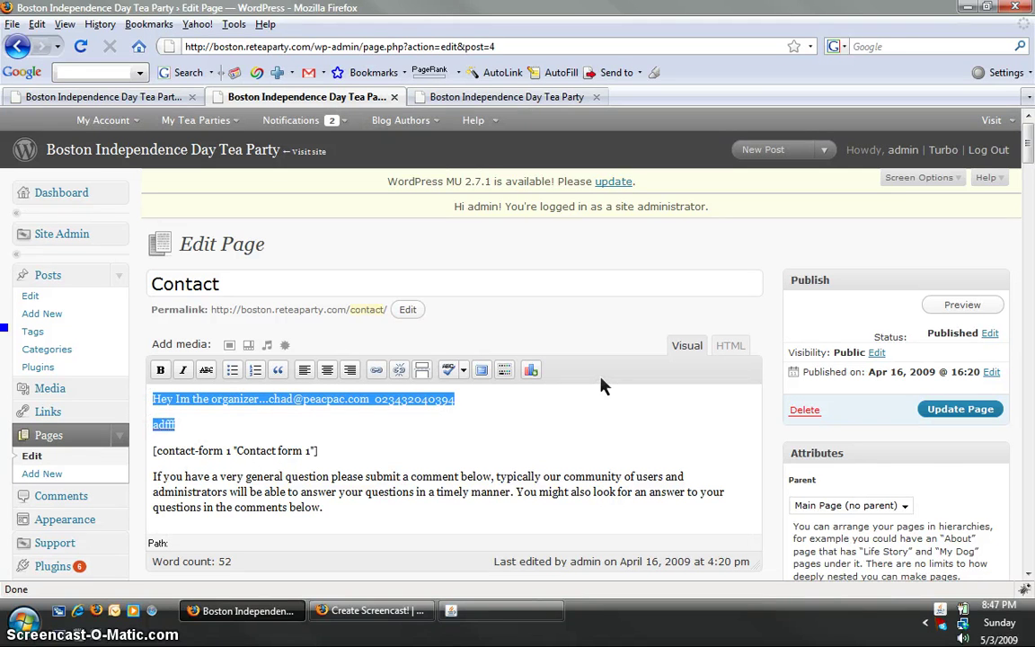
pyautogui.scroll(-1, 155, 444)
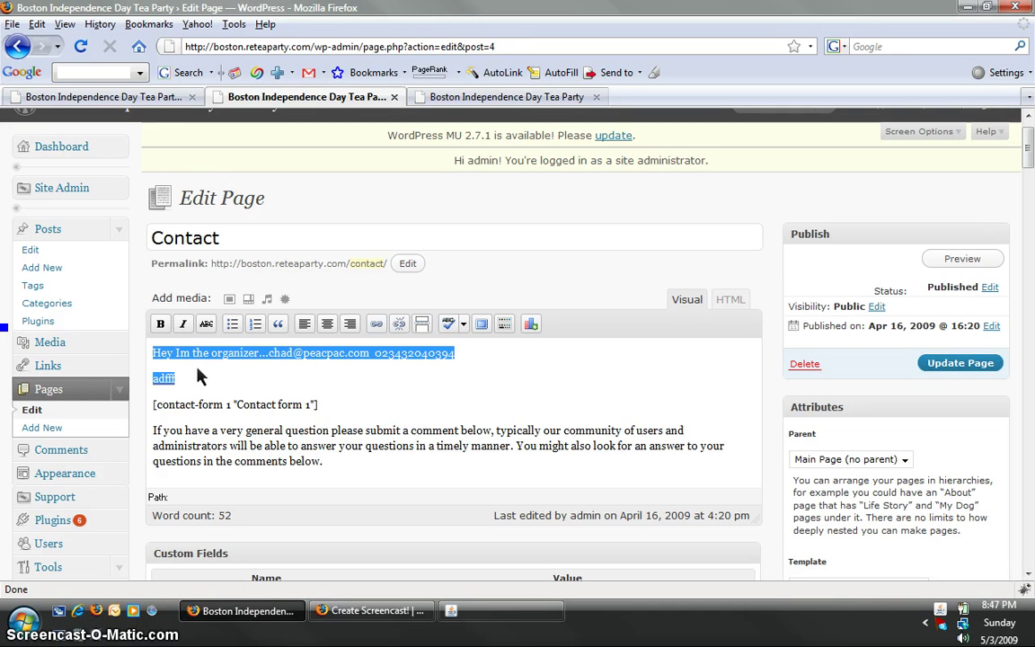
# Step: Start a new page, confirm leaving the Contact editor, and title it 'Media'
pyautogui.click(41, 427)
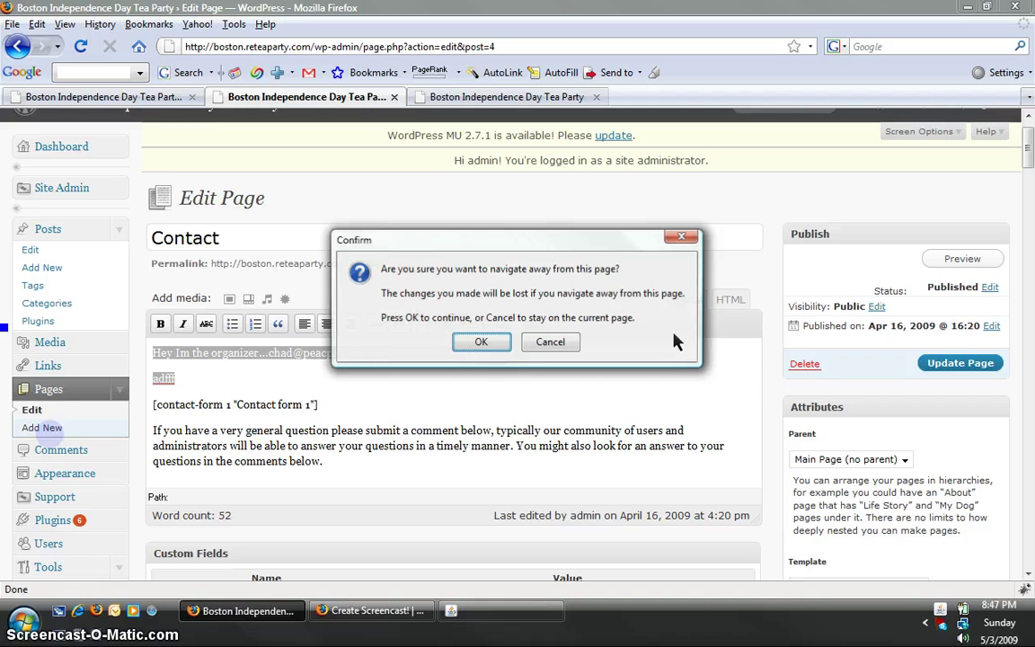
pyautogui.click(485, 343)
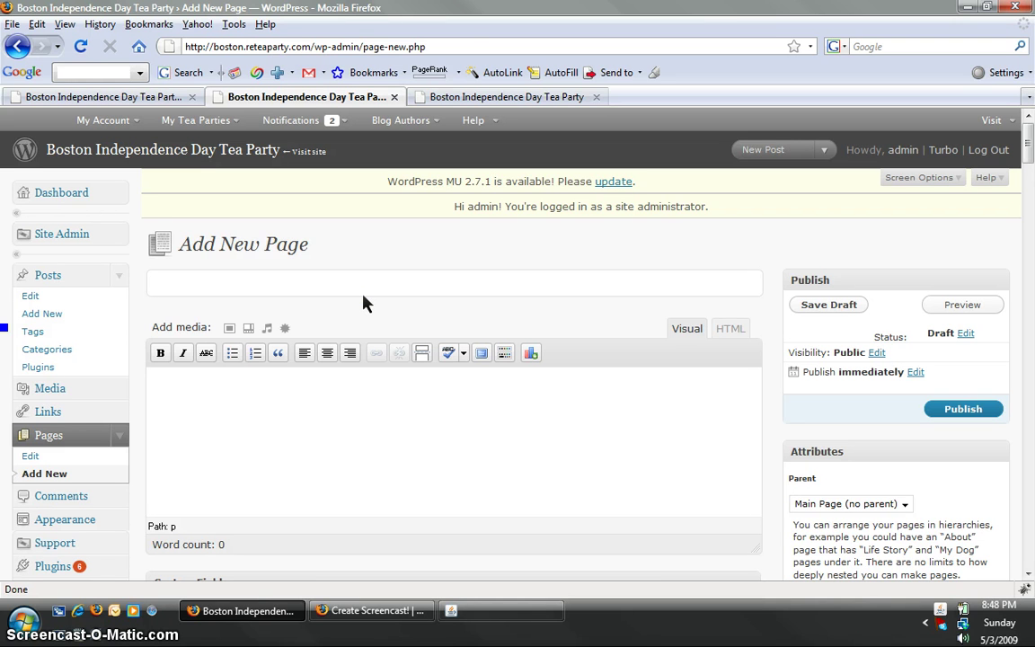
pyautogui.write('Media')
# Step: Write the Media body: an ABC Boston contact phone line, an e-mail line, and an empty paragraph
pyautogui.click(363, 430)
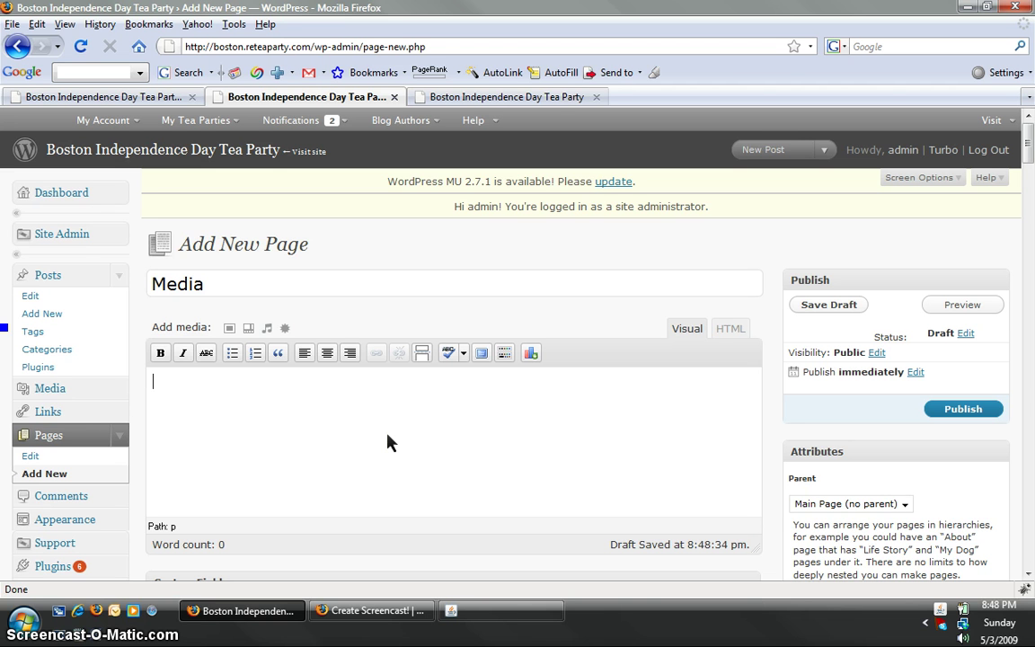
pyautogui.write('Contact ABC Bosto')
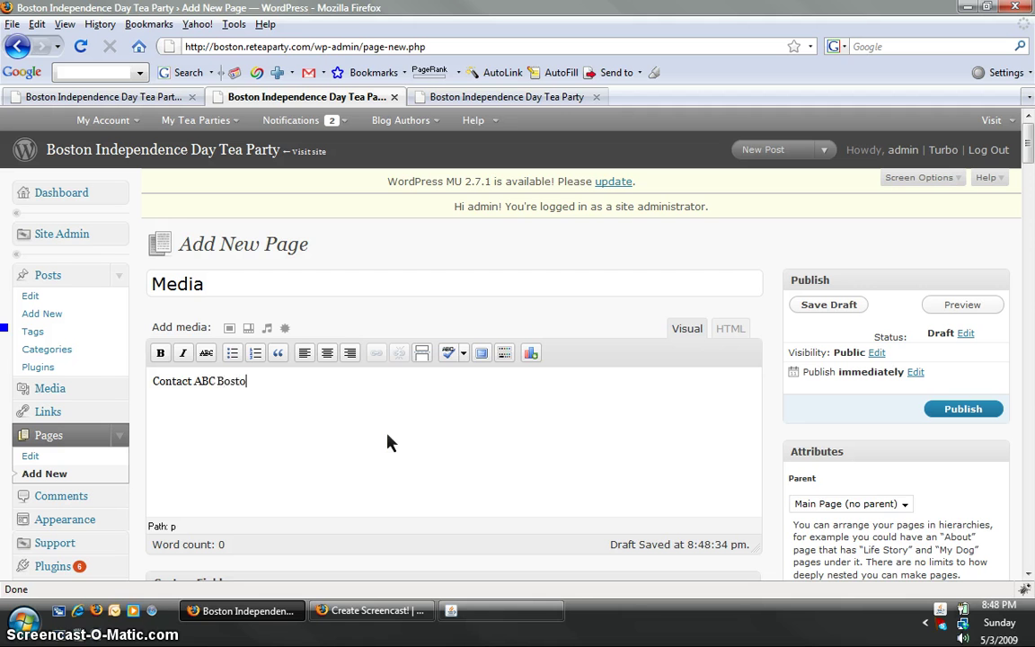
pyautogui.press('Return')
pyautogui.write('E-')
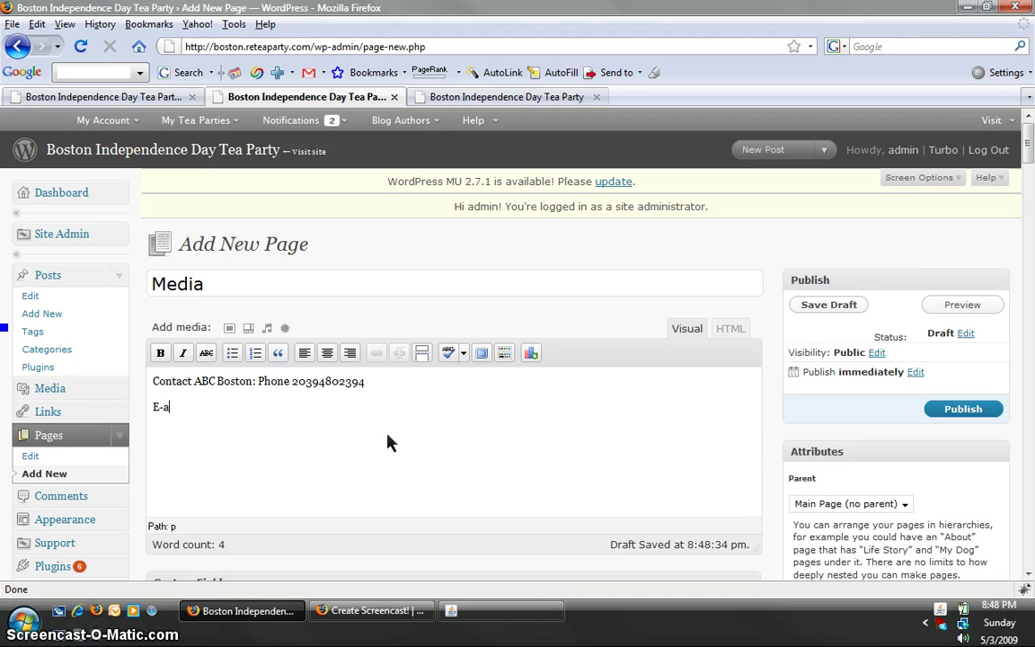
pyautogui.write('mail: aosidfoid')
pyautogui.press('Return')
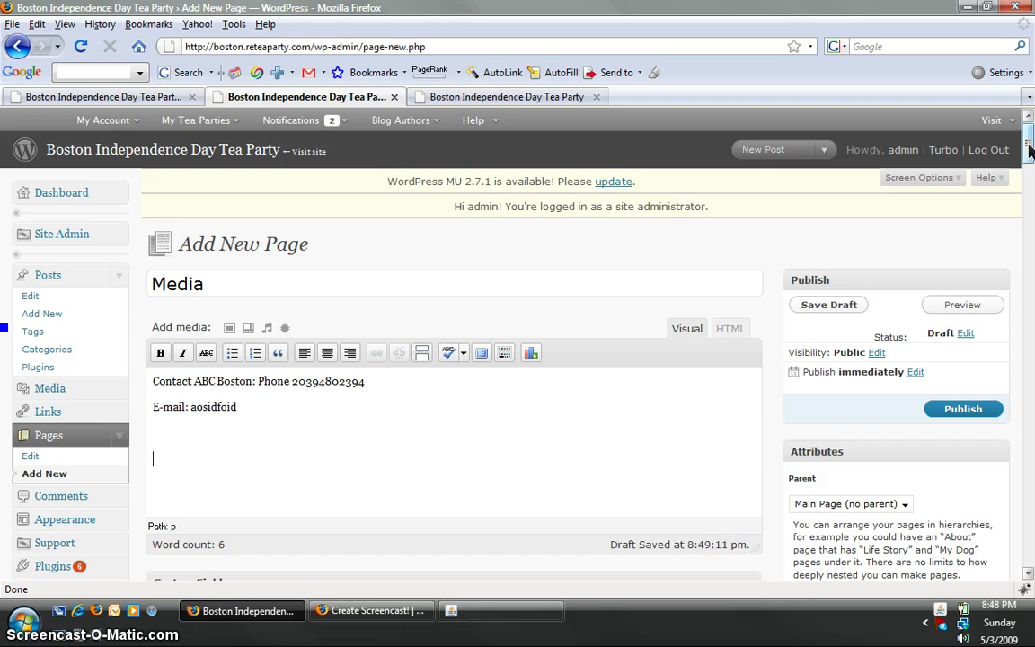
pyautogui.moveTo(1031, 151); pyautogui.dragTo(1031, 202)
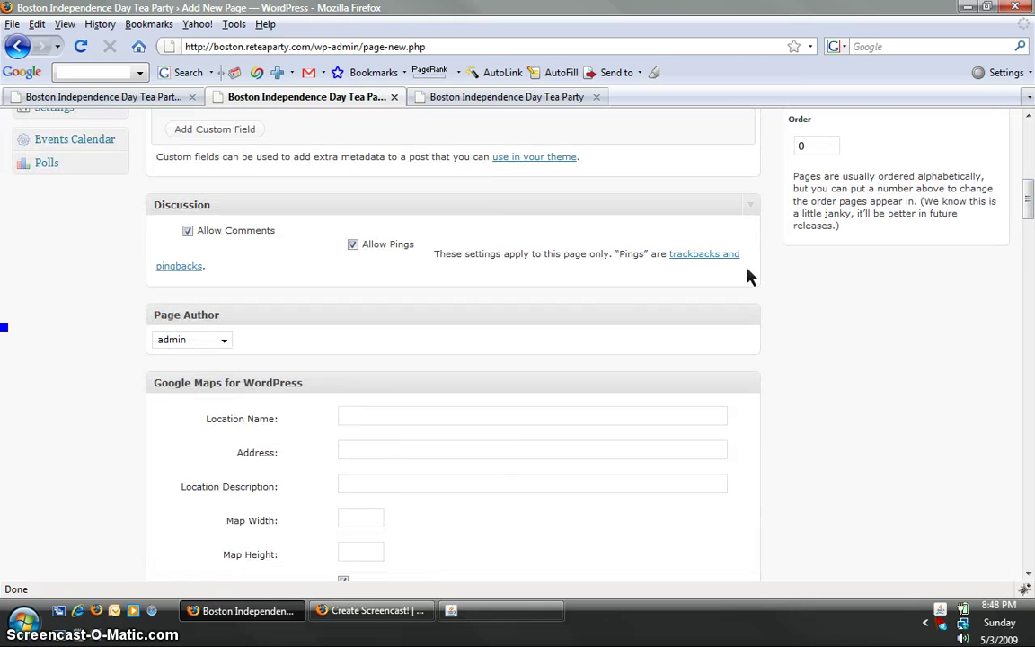
pyautogui.moveTo(1030, 205); pyautogui.dragTo(1029, 293)
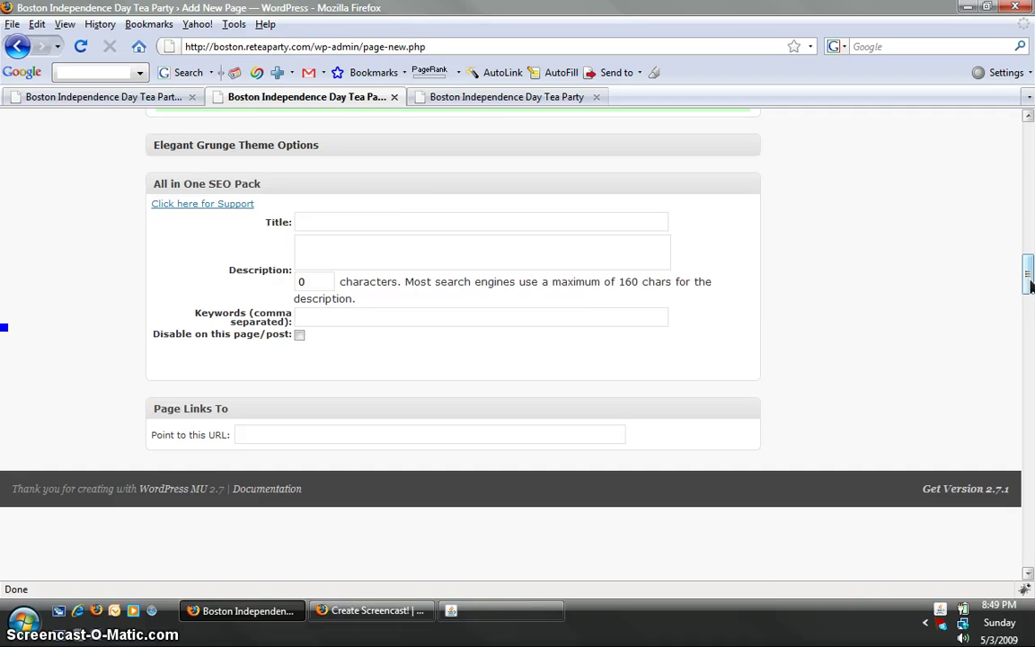
pyautogui.moveTo(1029, 277); pyautogui.dragTo(1029, 185)
pyautogui.scroll(1, 926, 169)
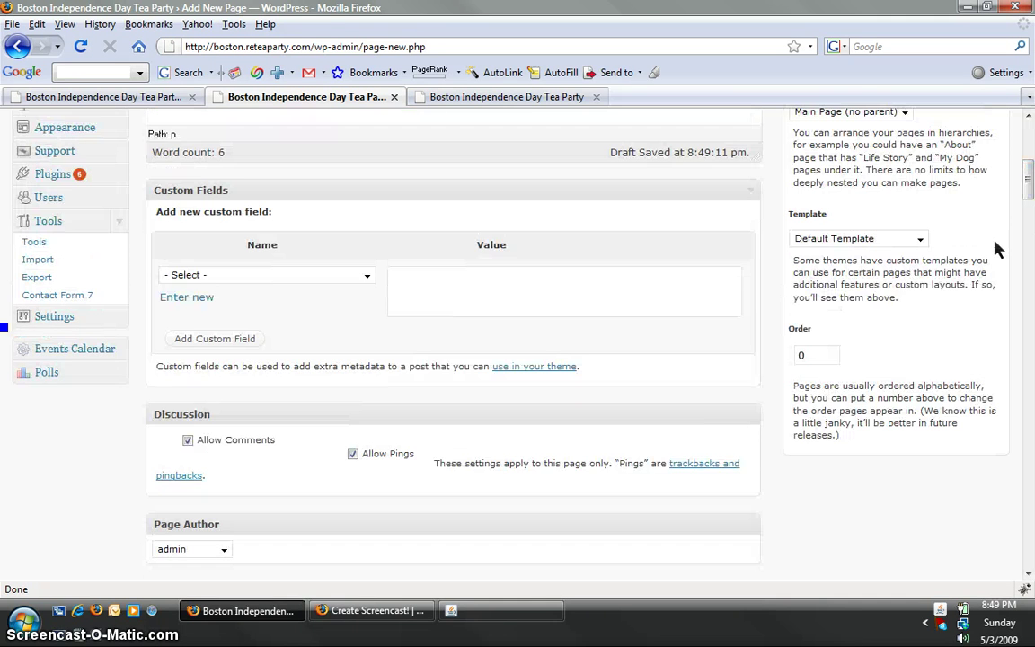
pyautogui.scroll(7, 898, 202)
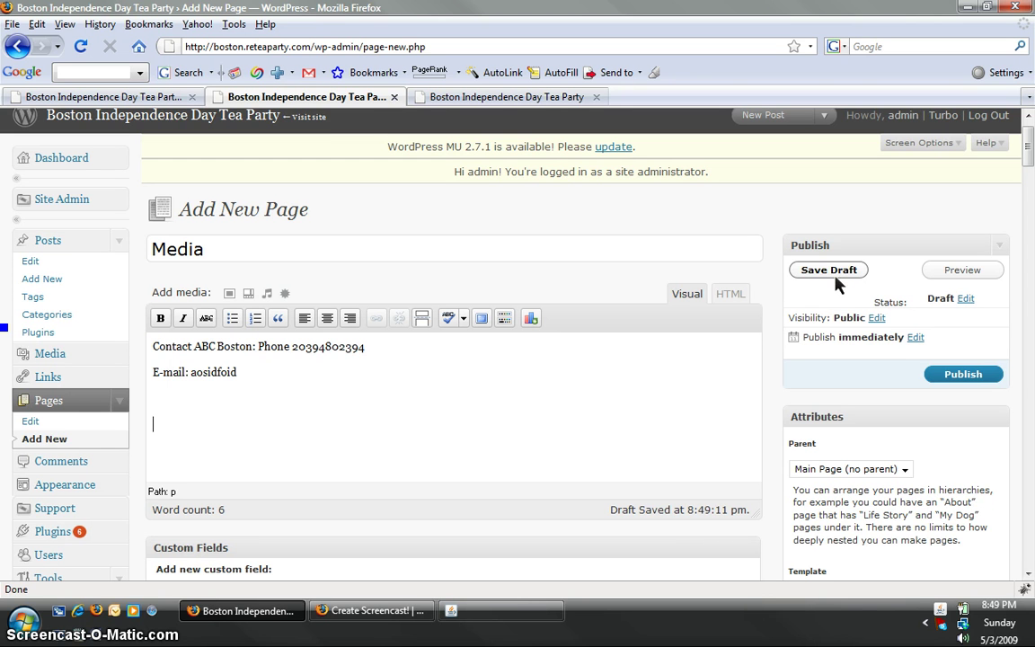
# Step: Preview the Media draft, close the preview, and publish the Media page
pyautogui.click(962, 273)
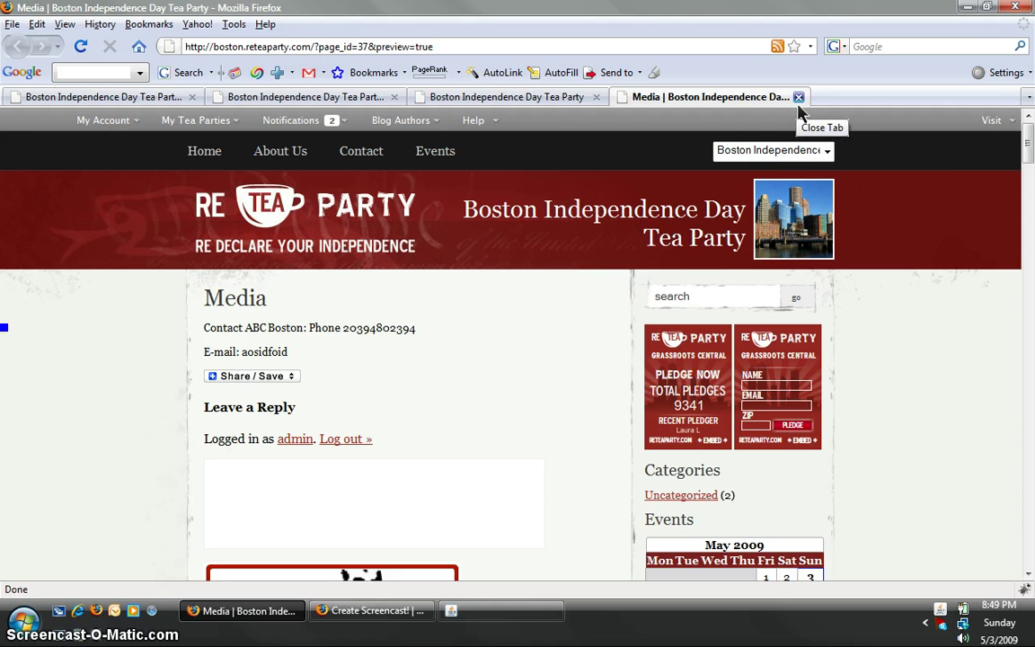
pyautogui.click(798, 97)
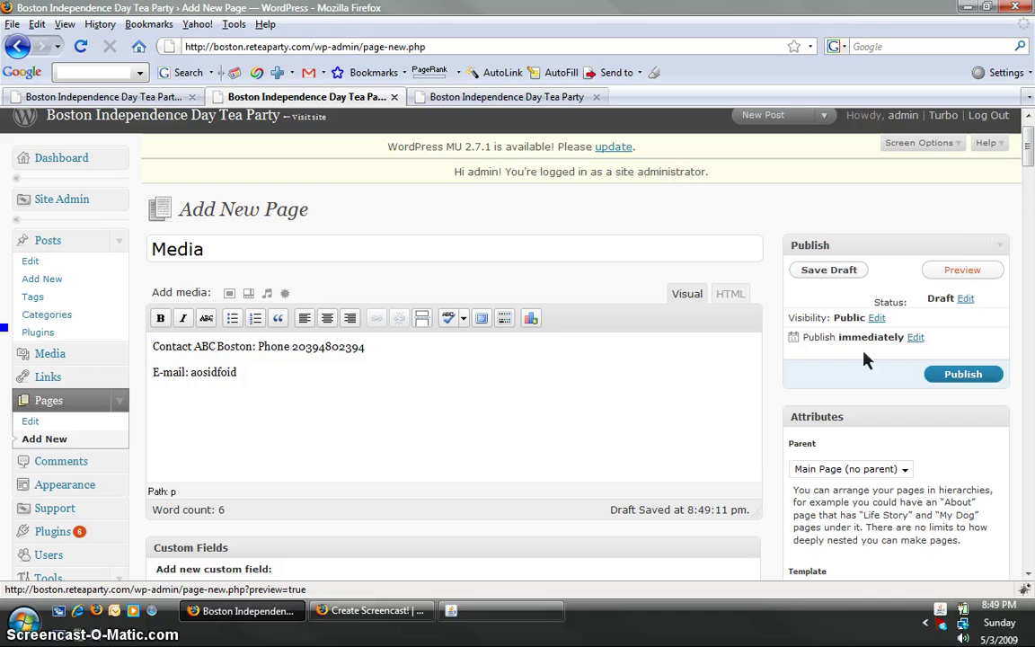
pyautogui.click(965, 381)
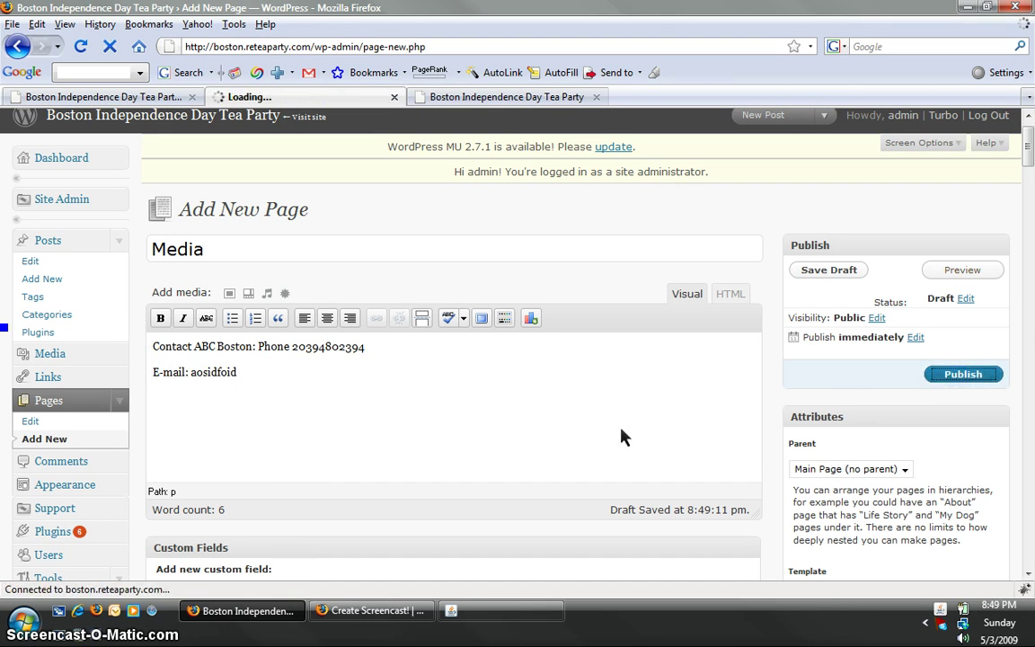
# Step: Reload the live home page and confirm the editor reports the Media page as published
pyautogui.click(506, 99)
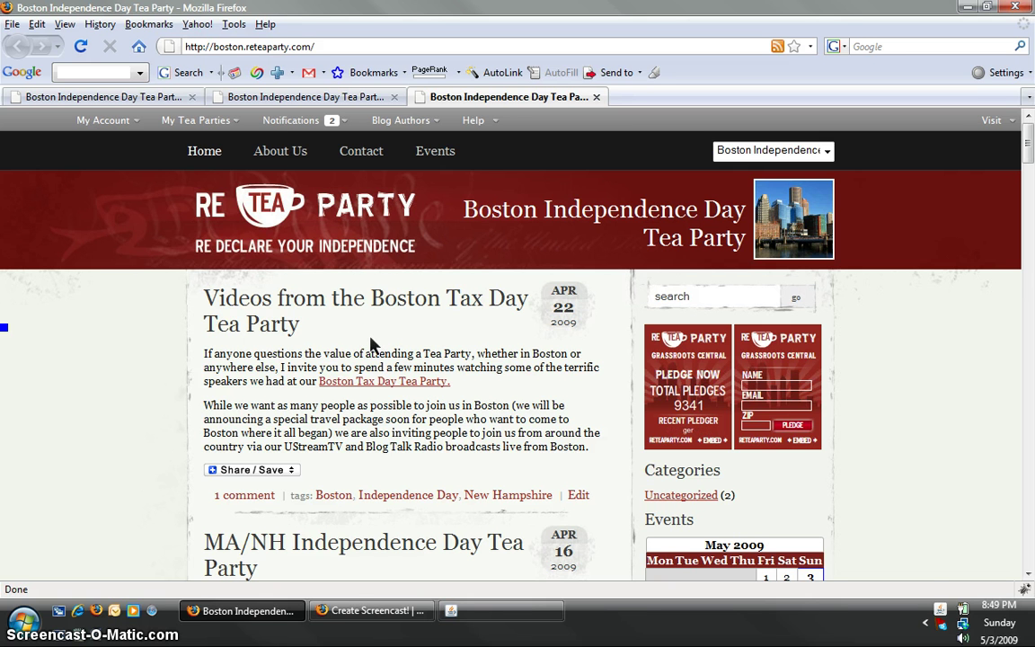
pyautogui.click(249, 299)
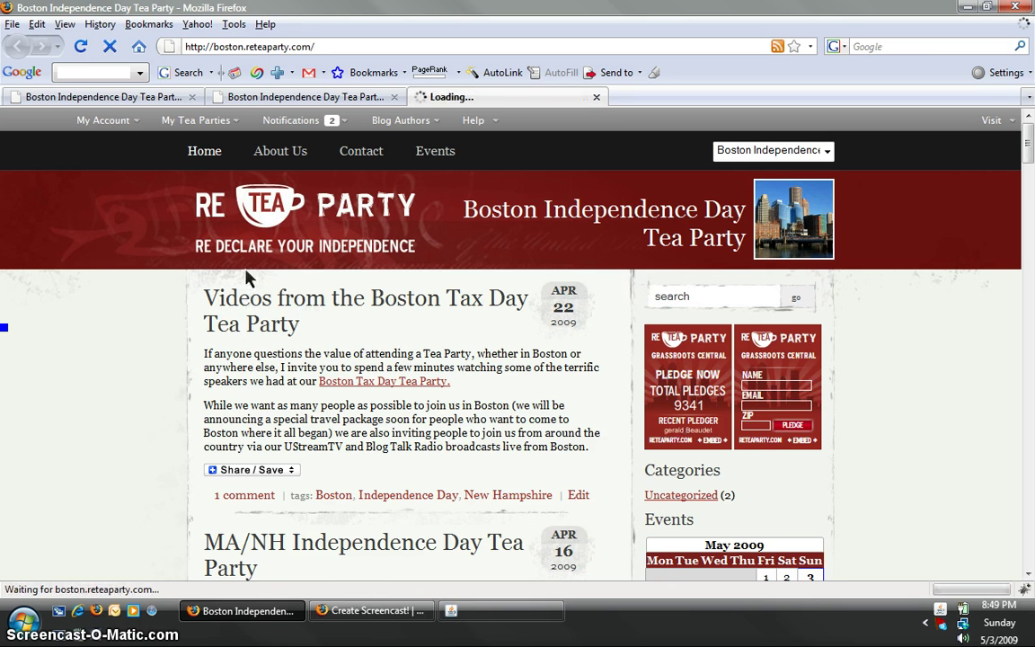
pyautogui.click(272, 103)
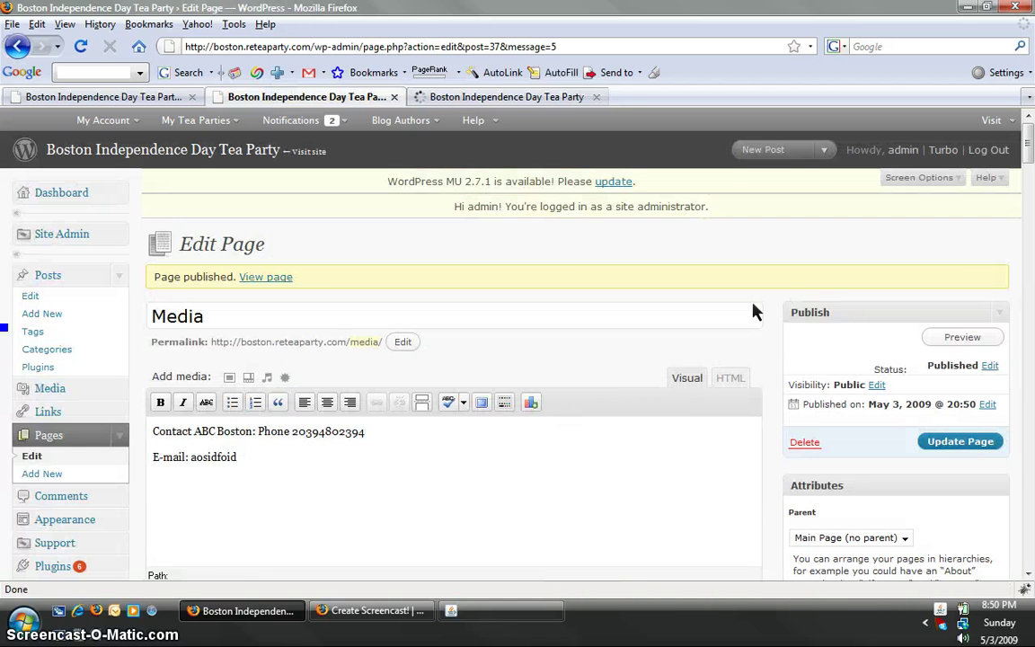
pyautogui.click(509, 97)
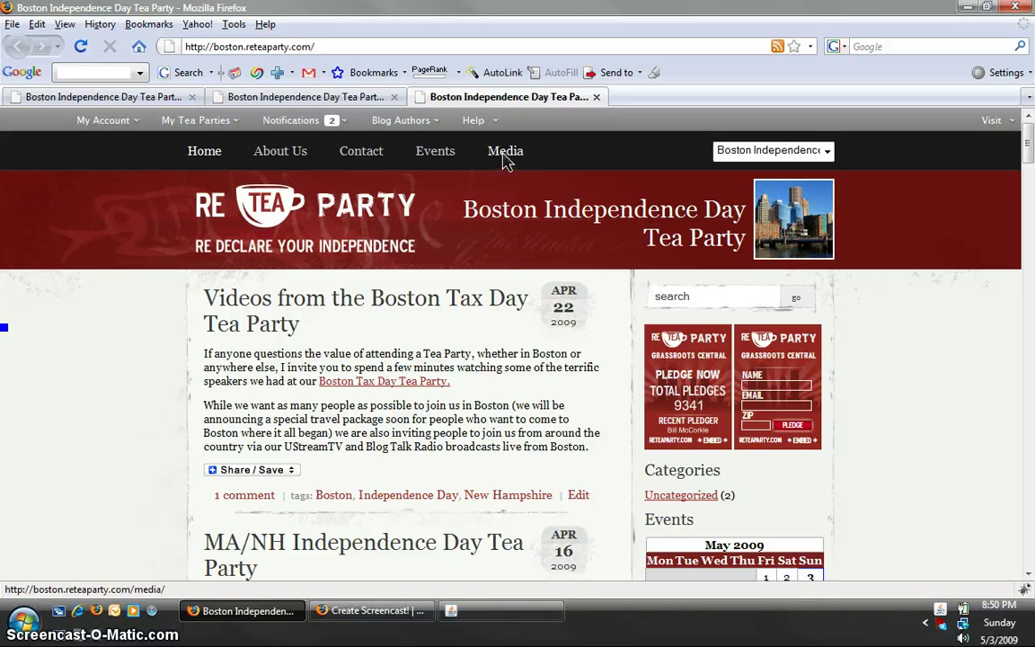
# Step: Open Media from the site's navigation bar and scroll through its ABC Boston contact details
pyautogui.click(517, 160)
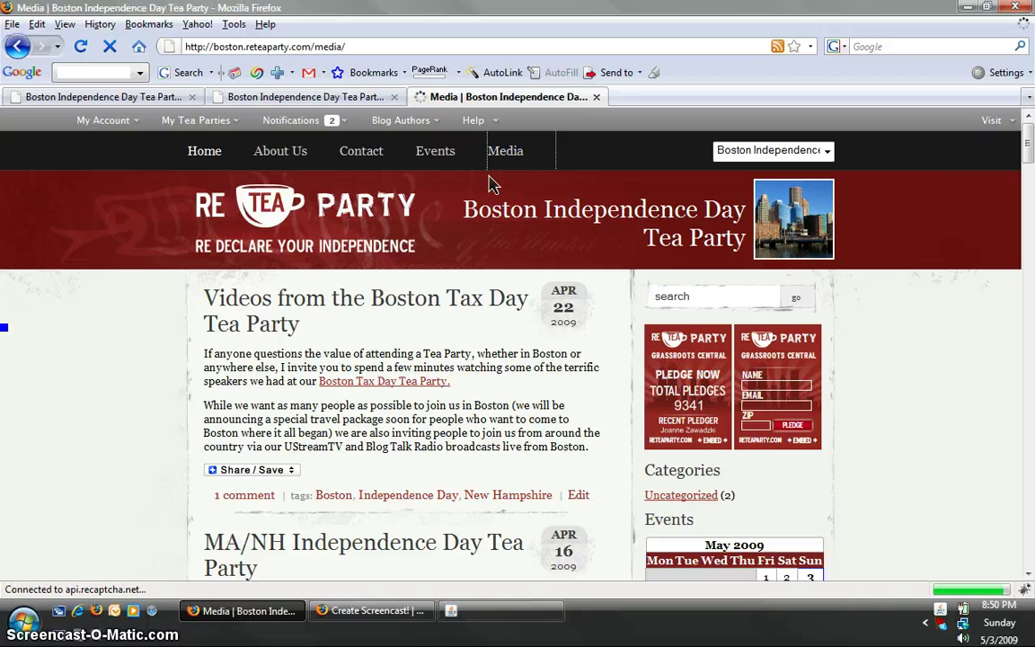
pyautogui.moveTo(284, 386)
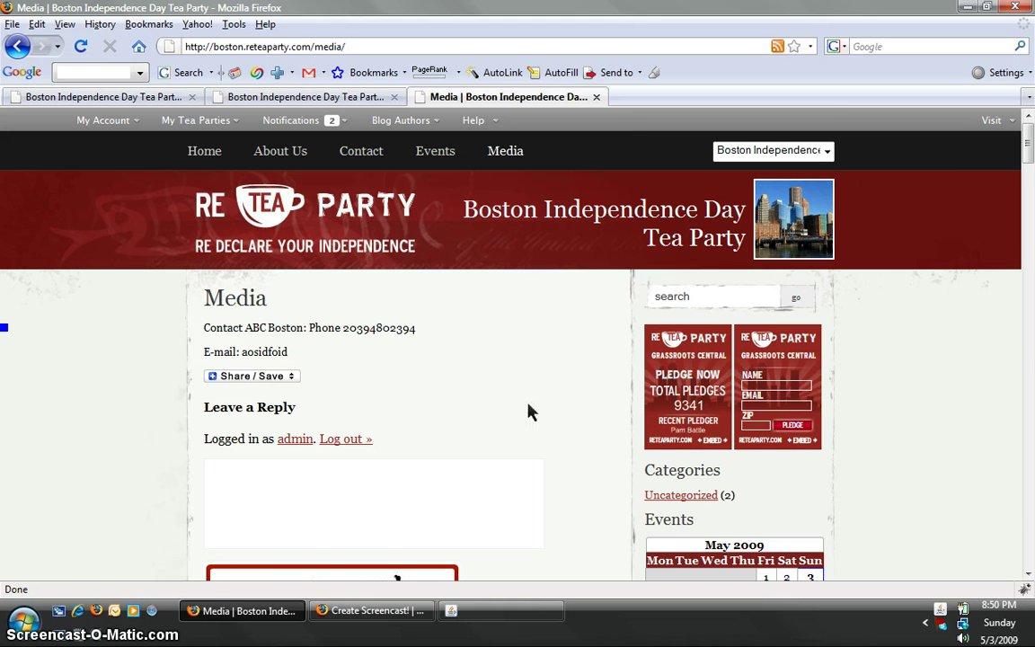
pyautogui.scroll(-1, 530, 414)
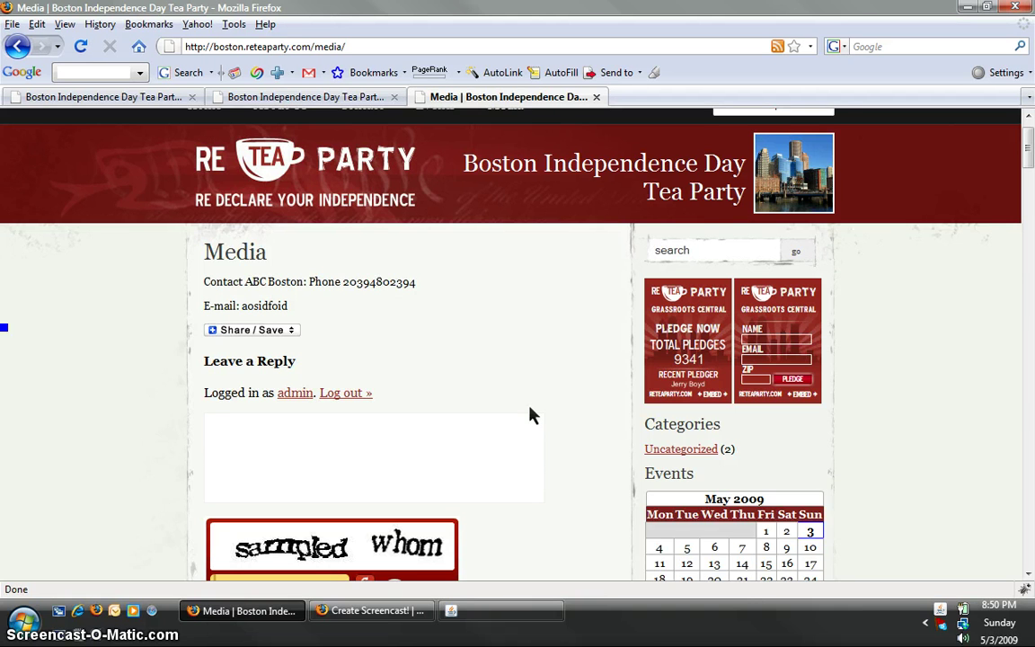
pyautogui.scroll(1, 530, 415)
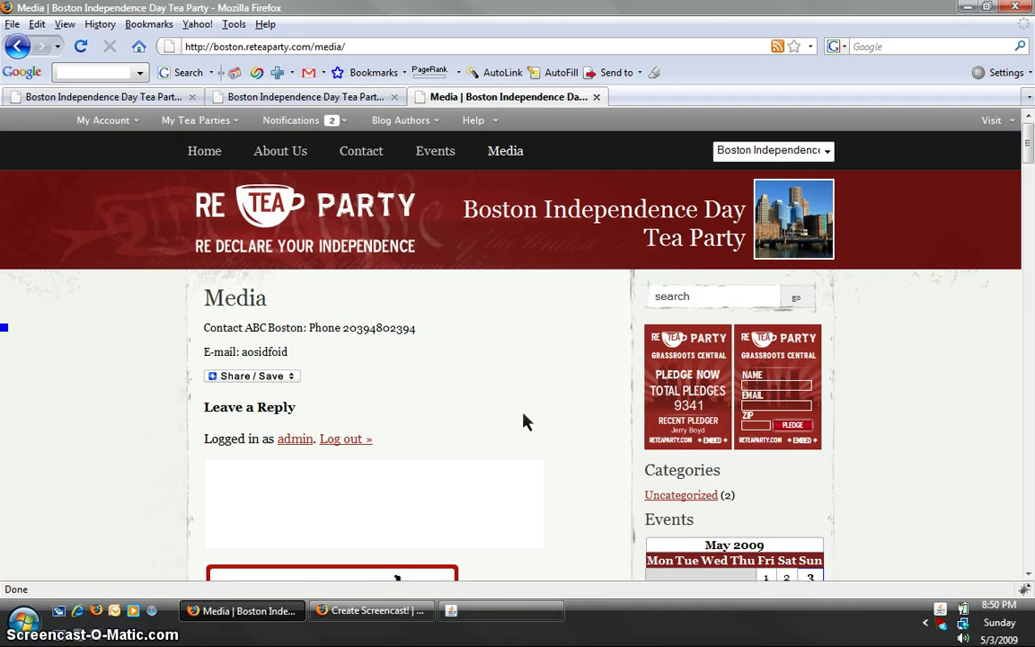
# Step: Close the live Media tab, then delete the Media page and confirm the prompt
pyautogui.click(598, 97)
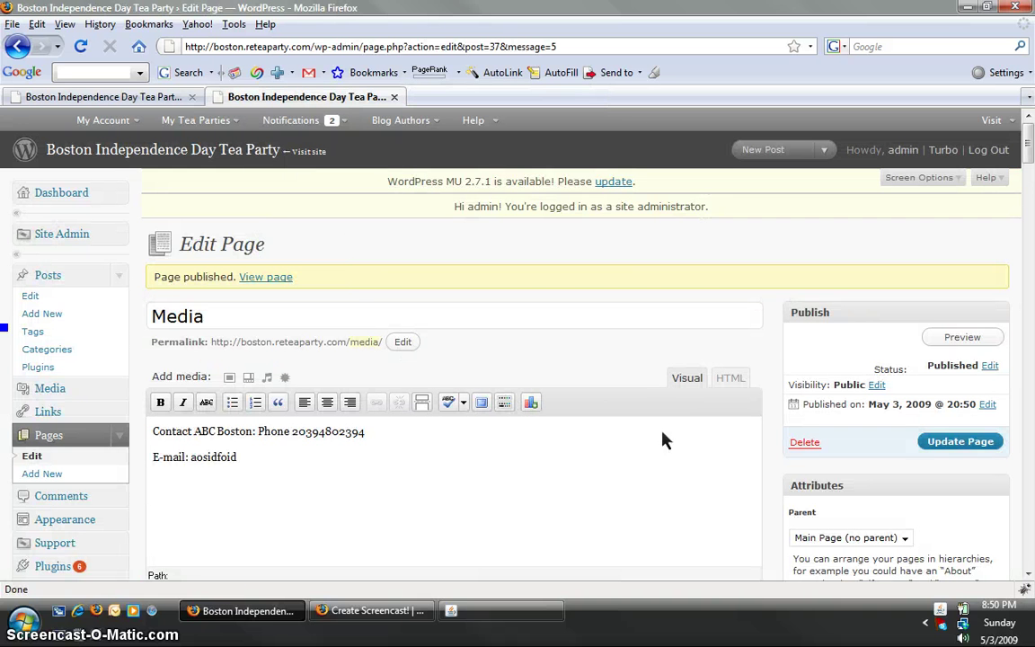
pyautogui.click(806, 444)
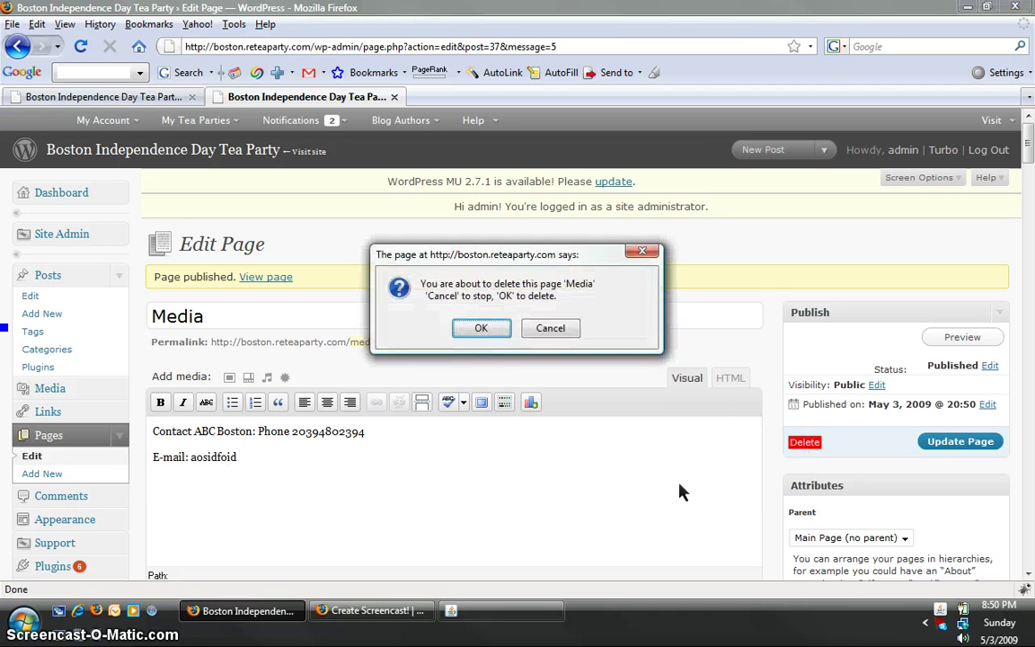
pyautogui.click(497, 337)
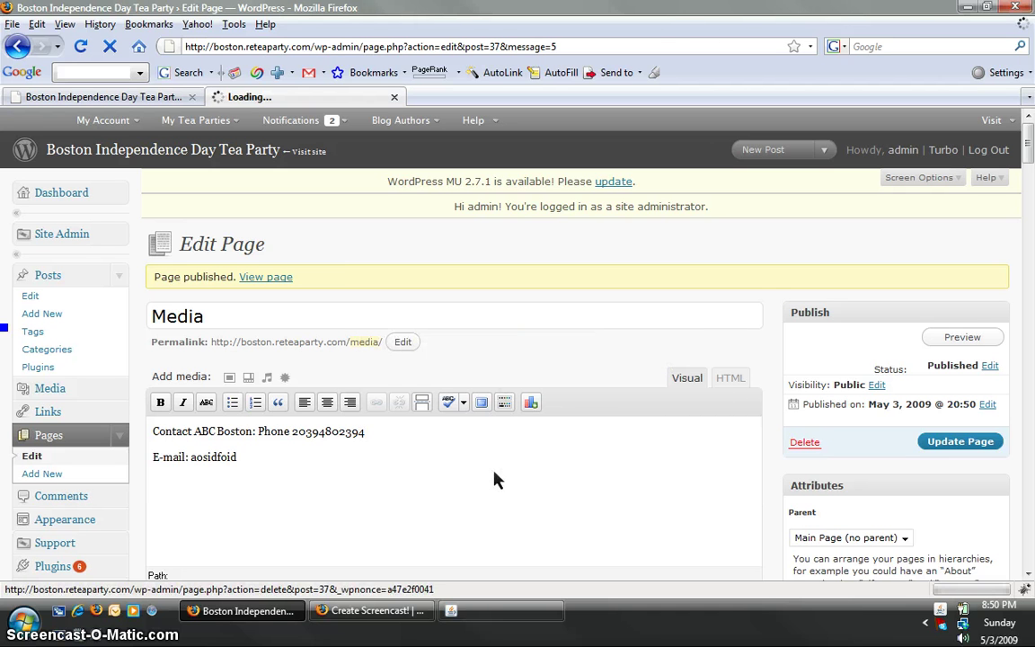